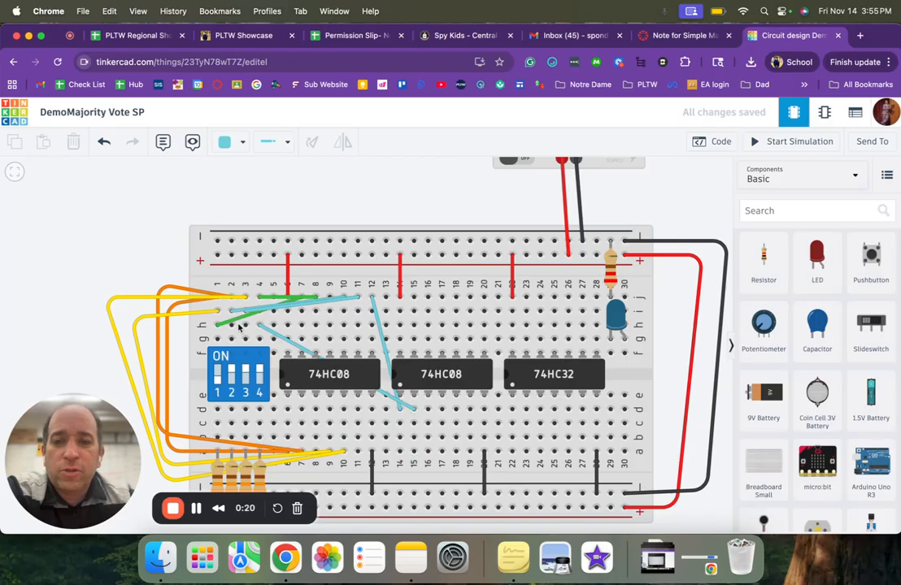
Check the simplified circuit note, then connect the first 74HC08's output at b8 to the 74HC32's input at a22 with an orange wire
left_click(685, 35)
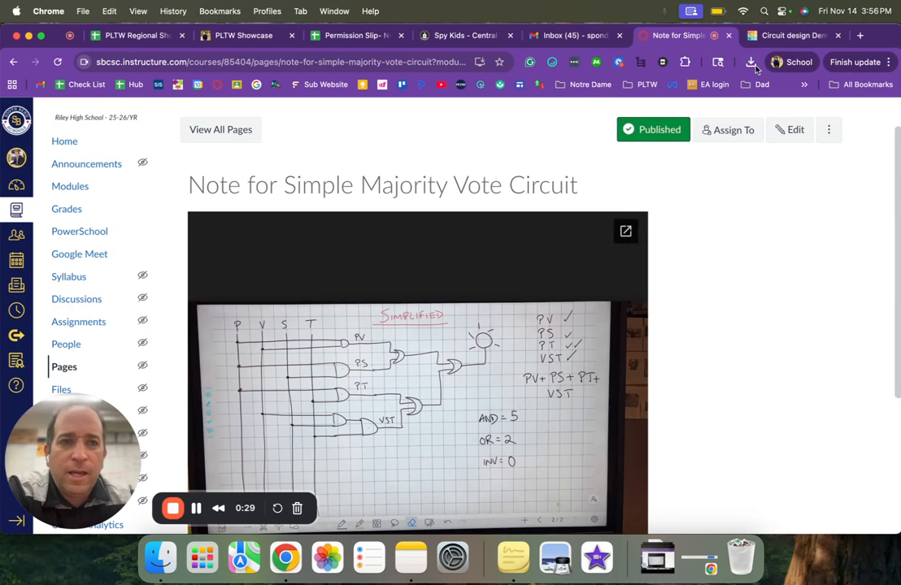
left_click(785, 35)
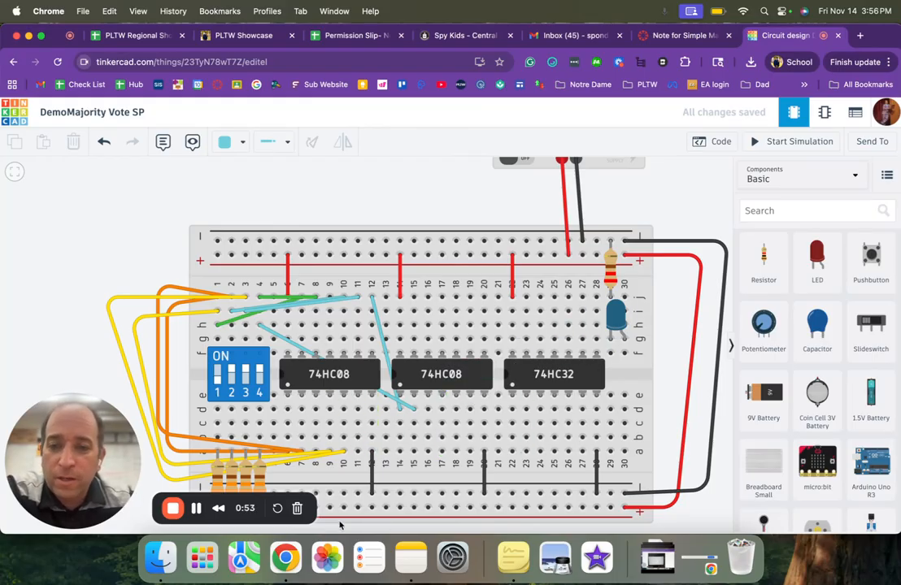
left_click(235, 136)
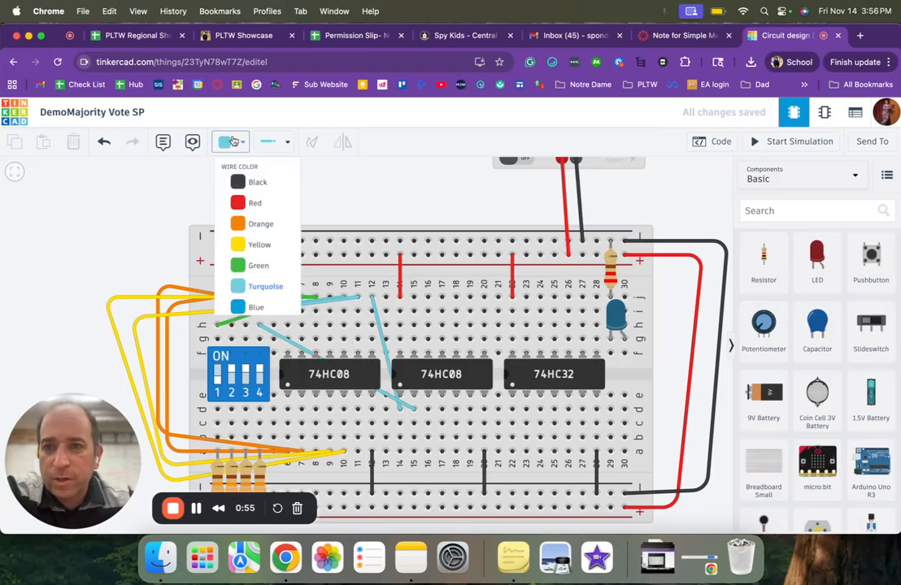
left_click(257, 228)
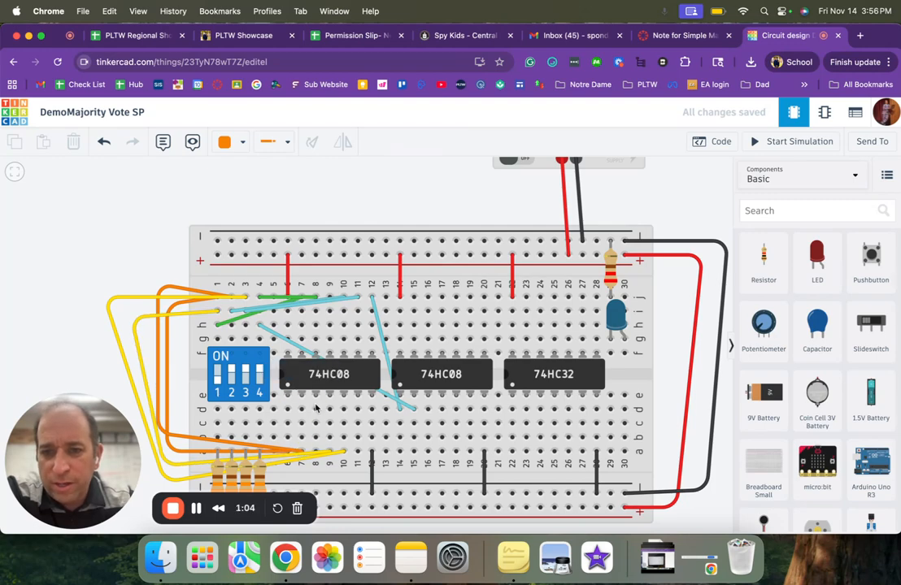
scroll(317, 460, "up", 5)
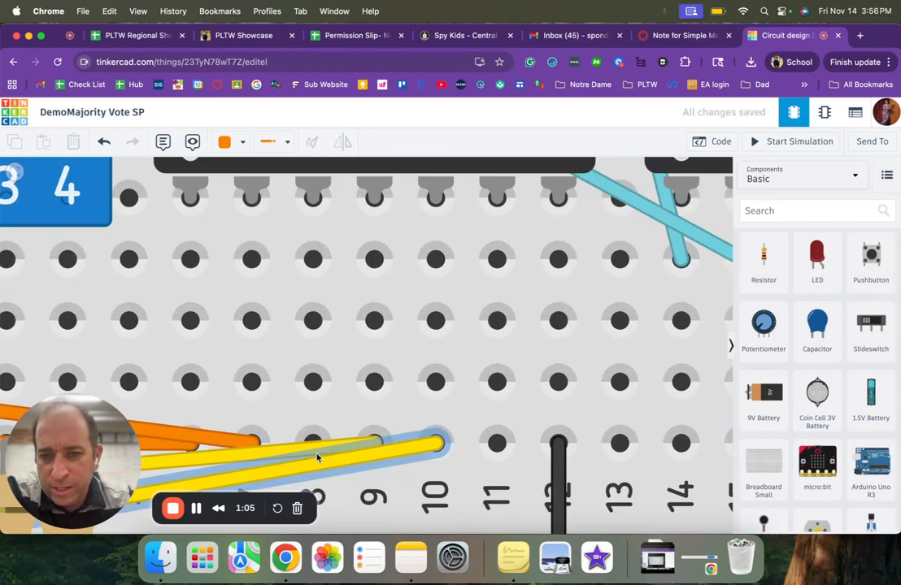
scroll(317, 459, "down", 3)
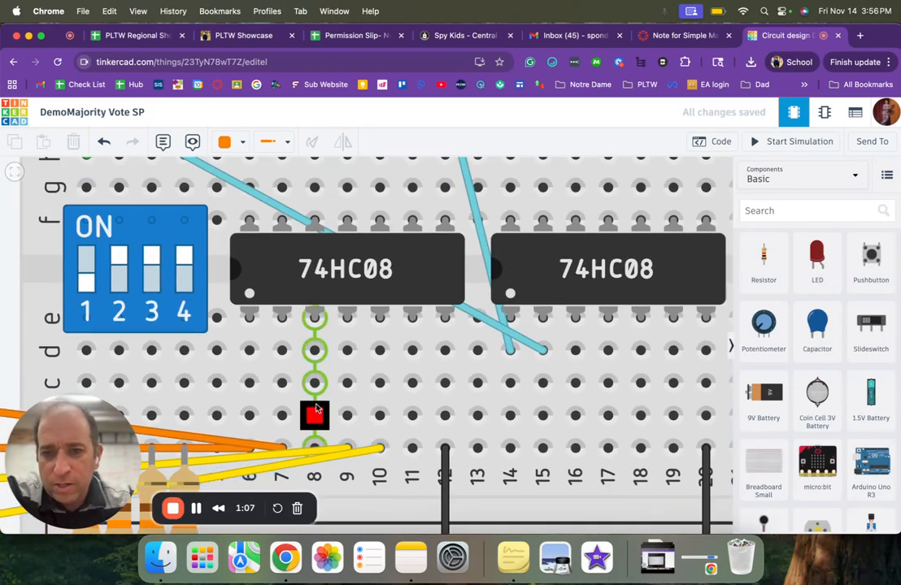
scroll(317, 380, "down", 5)
scroll(316, 411, "up", 3)
scroll(315, 411, "down", 2)
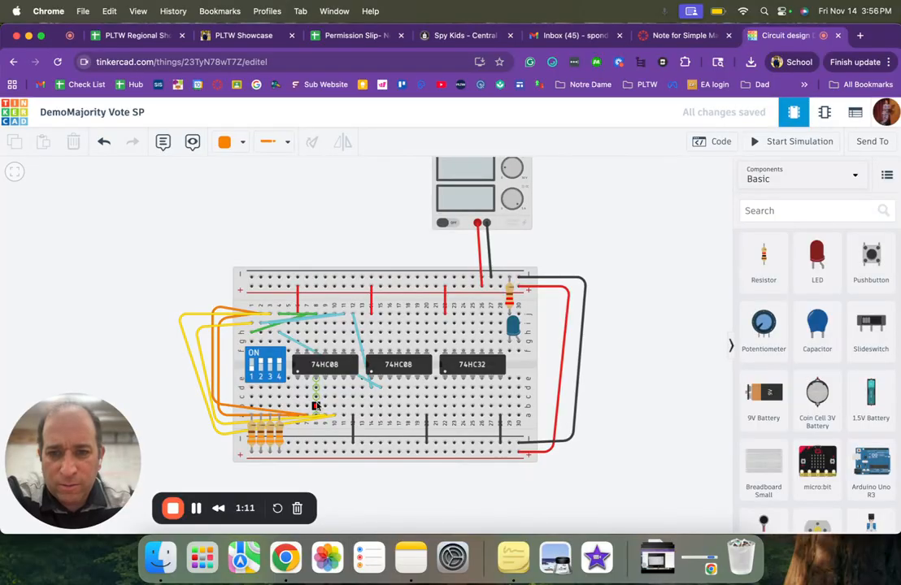
scroll(328, 371, "up", 2)
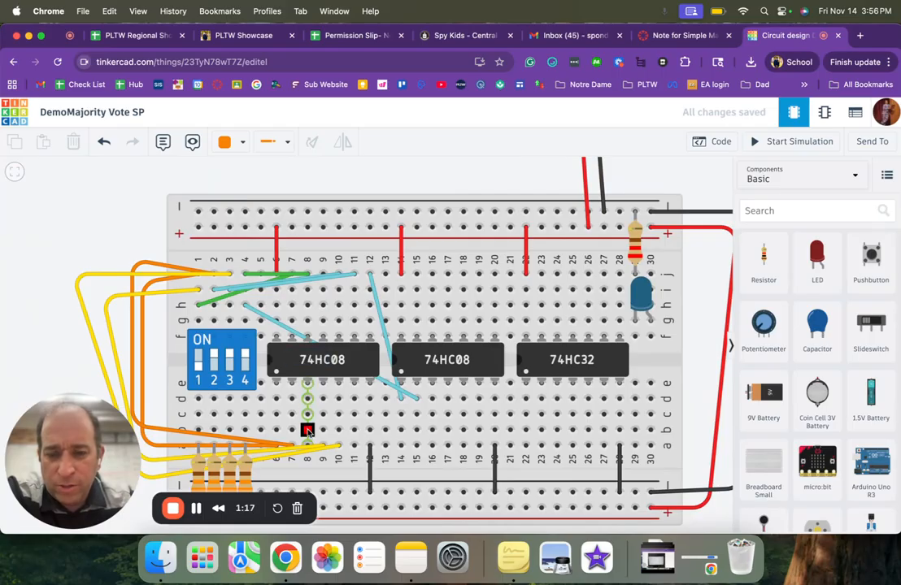
left_click(307, 431)
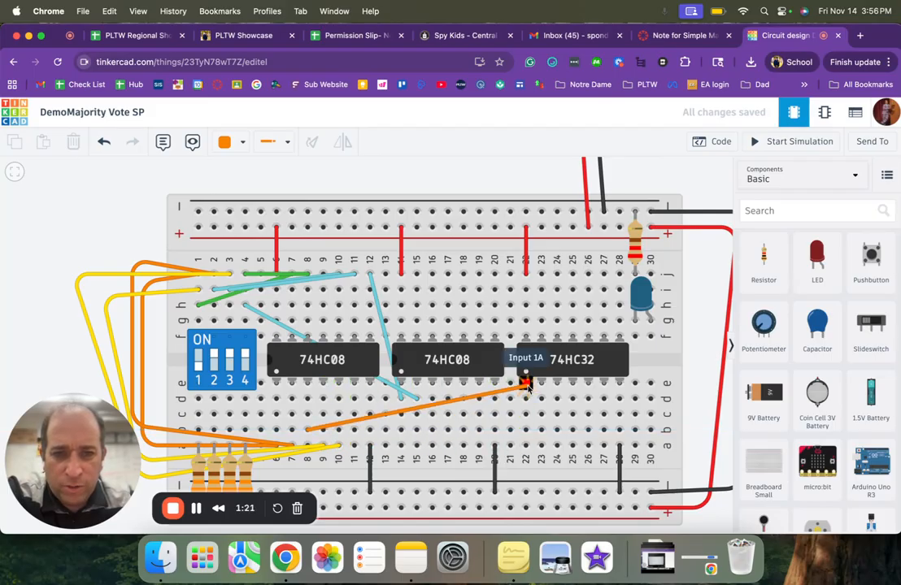
left_click(525, 446)
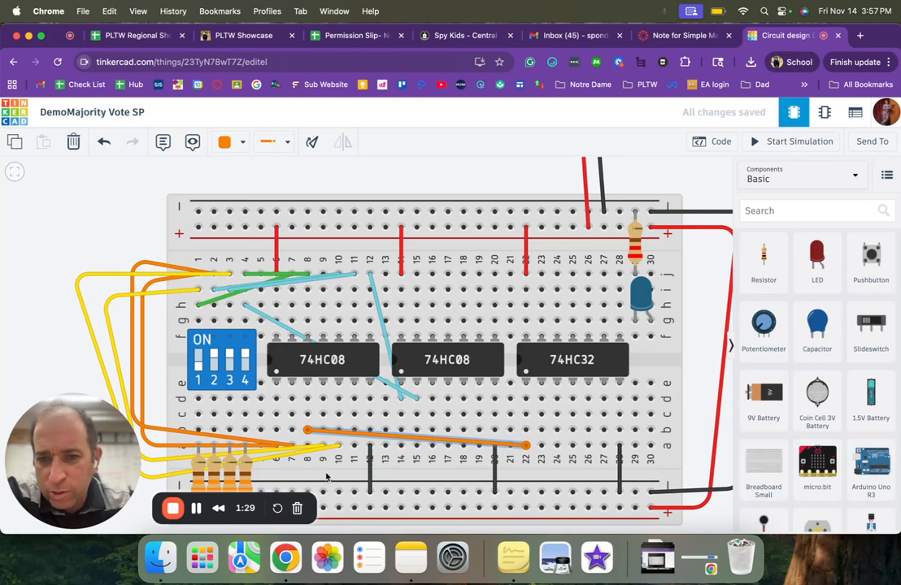
Set the wire color to yellow and connect the first 74HC08's second output at c11 to the 74HC32's input at b23
left_click(224, 143)
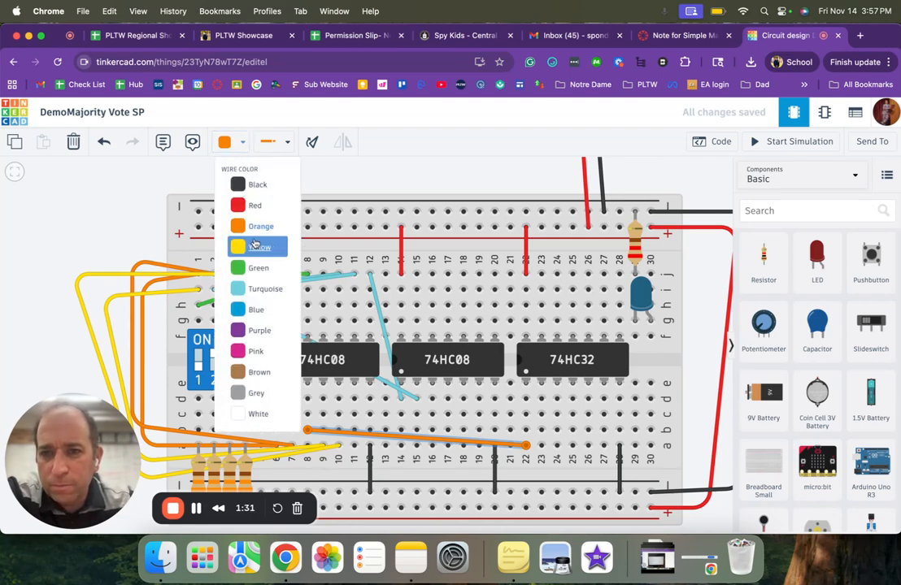
left_click(252, 245)
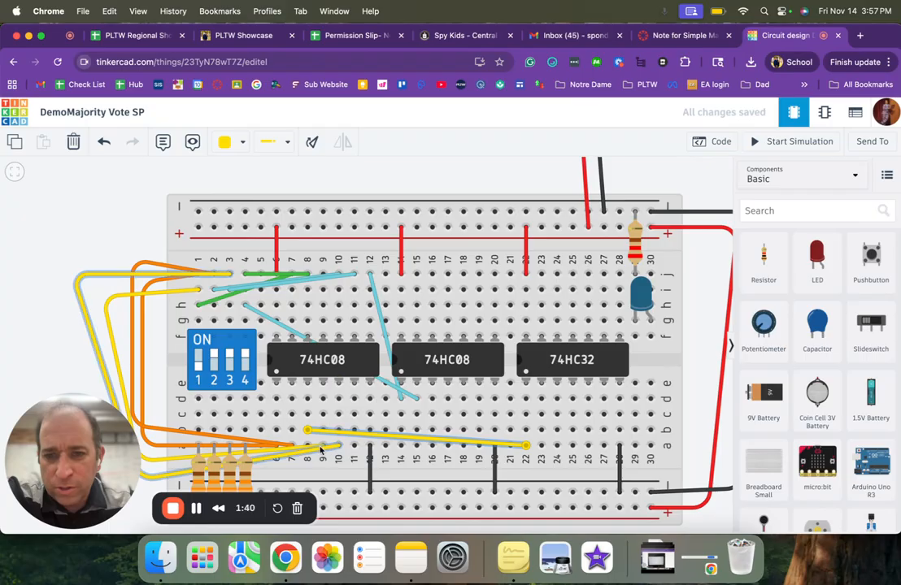
left_click(354, 415)
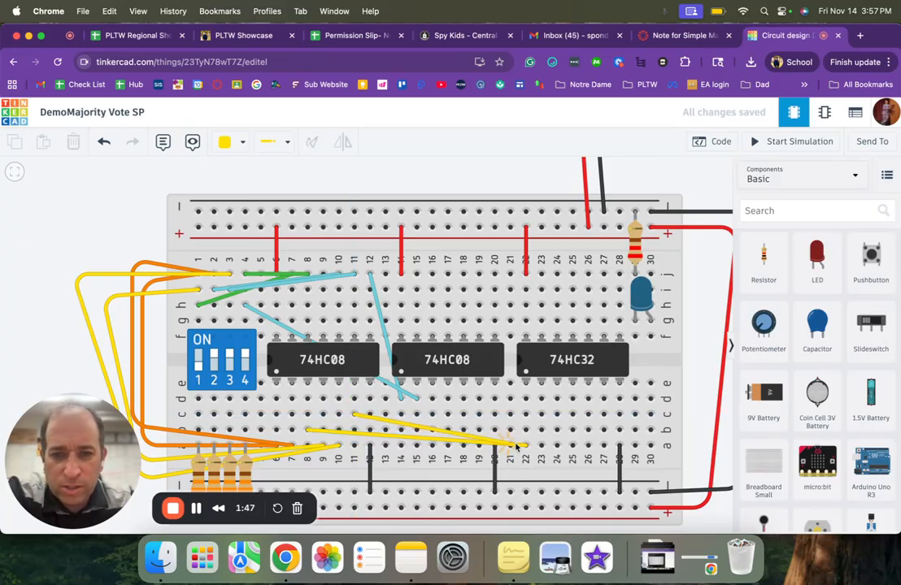
left_click(541, 429)
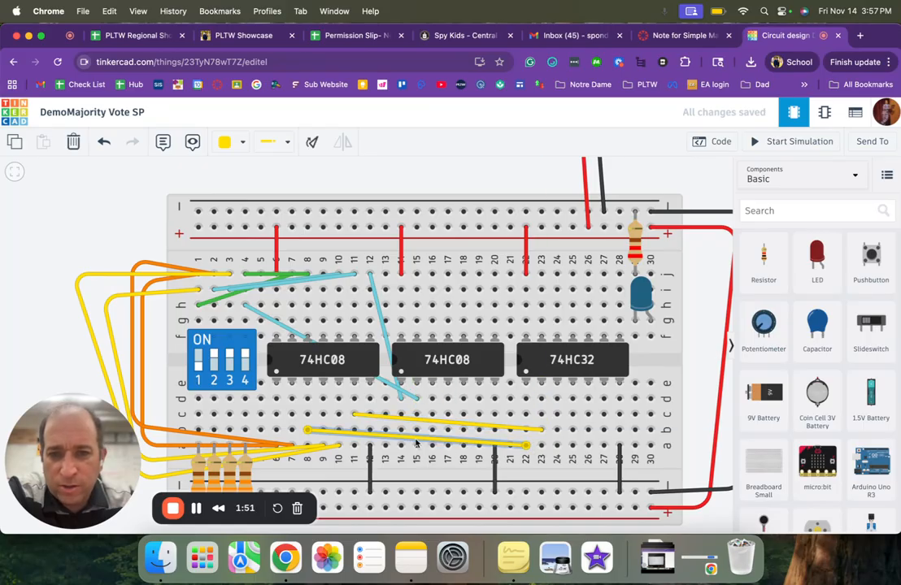
Recolor the wire running from b8 to a22 orange
left_click(239, 141)
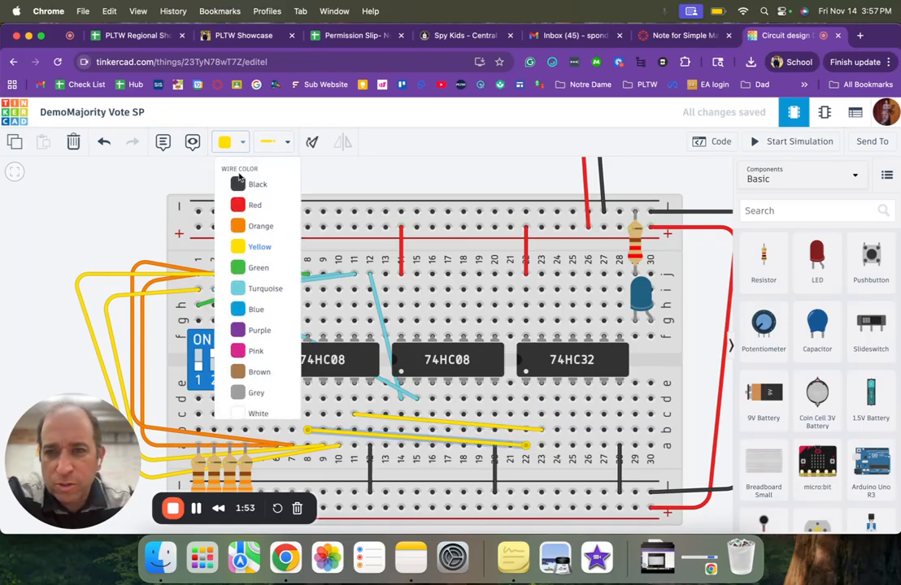
left_click(248, 227)
left_click(99, 156)
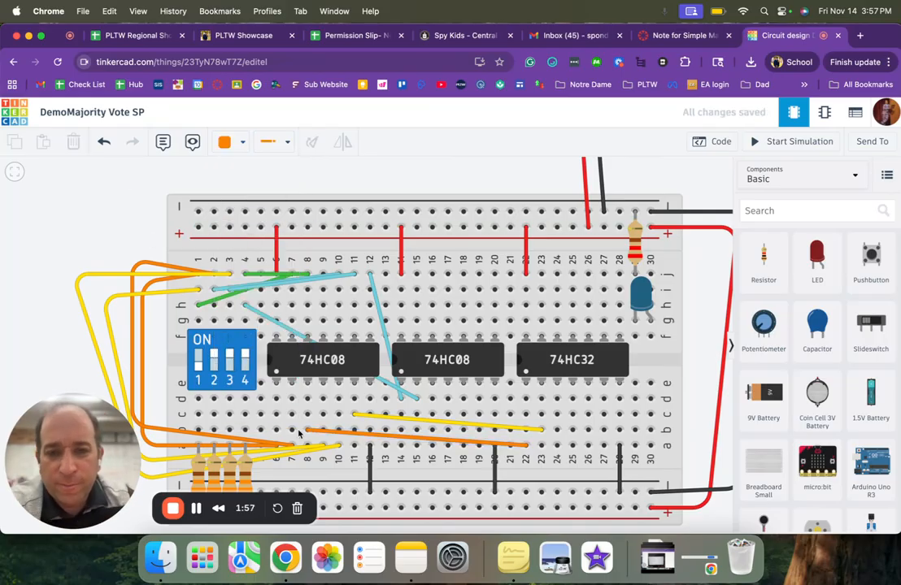
Consult the circuit note, then connect the first 74HC08's Output 4 at i9 to the 74HC32's input at a25 with a green wire
left_click(677, 35)
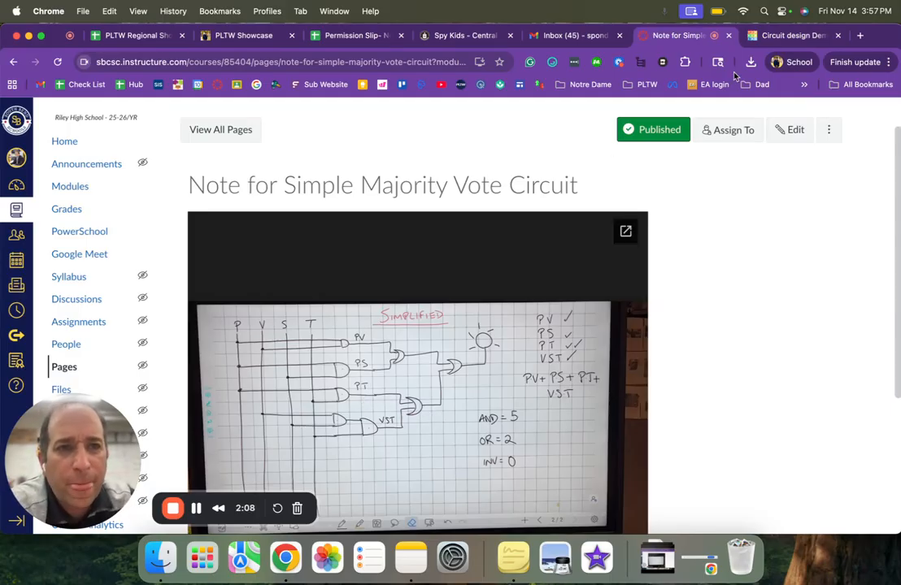
left_click(785, 35)
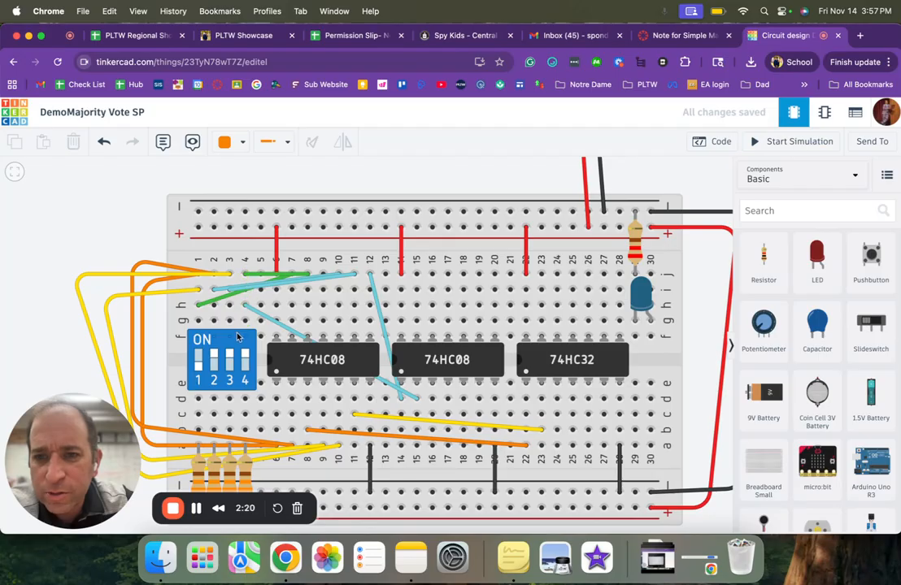
left_click(208, 354)
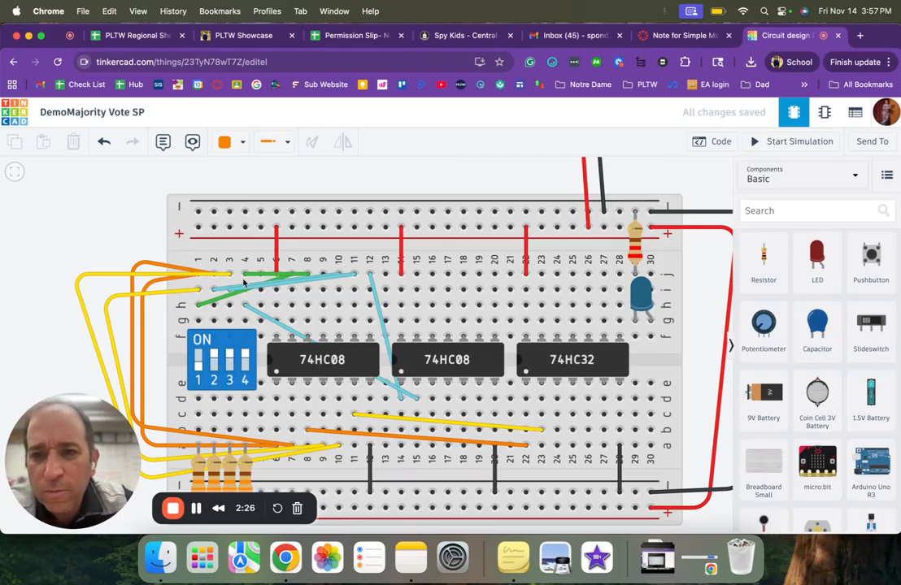
left_click(227, 142)
left_click(257, 268)
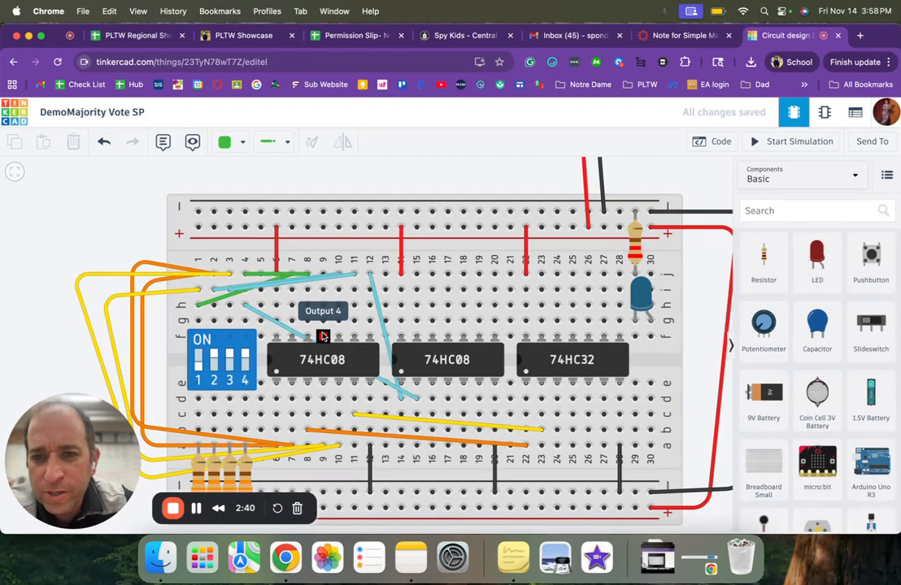
left_click(323, 289)
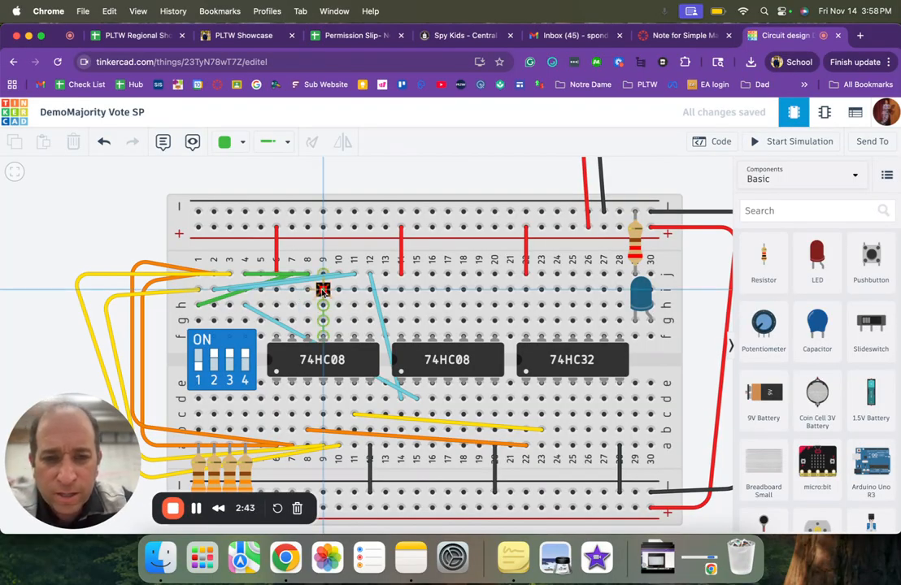
left_click(386, 312)
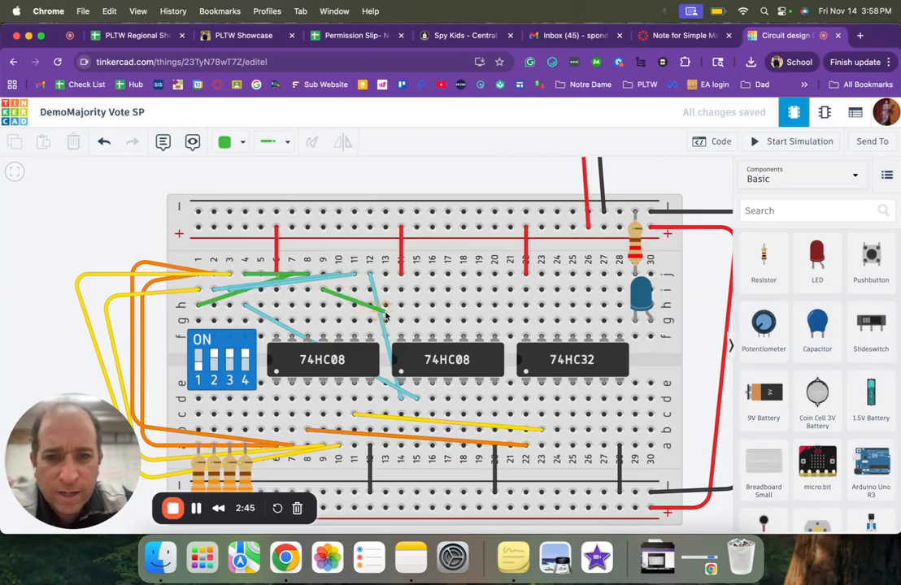
left_click_drag(386, 312, 573, 446)
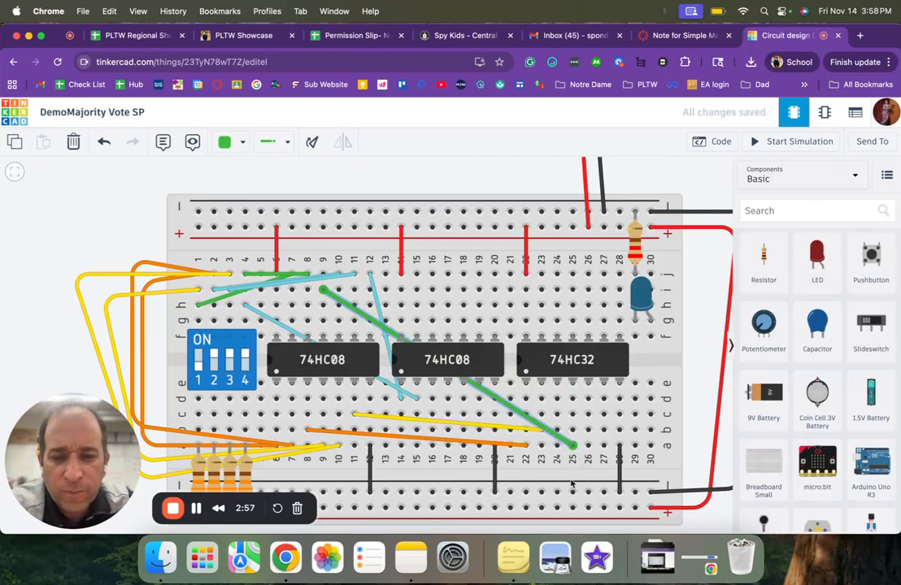
Consult the circuit note, then route a turquoise wire from the second 74HC08's output at a16 below the holes to a26 on the 74HC32
left_click(682, 35)
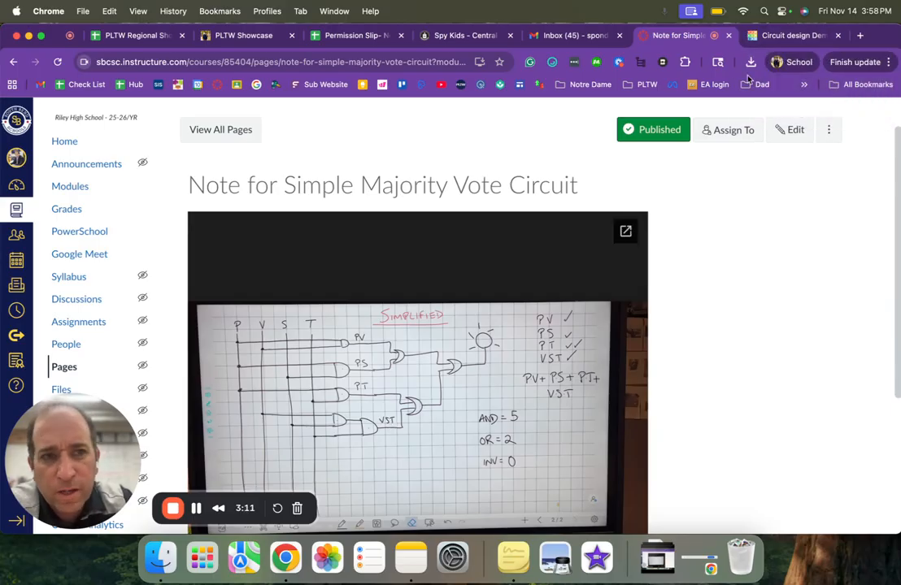
left_click(772, 37)
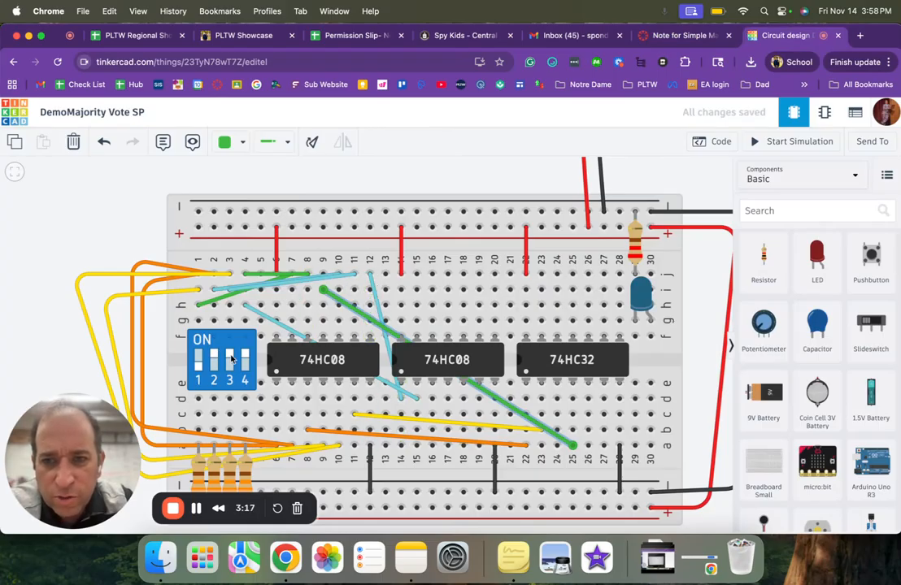
left_click(231, 136)
left_click(257, 289)
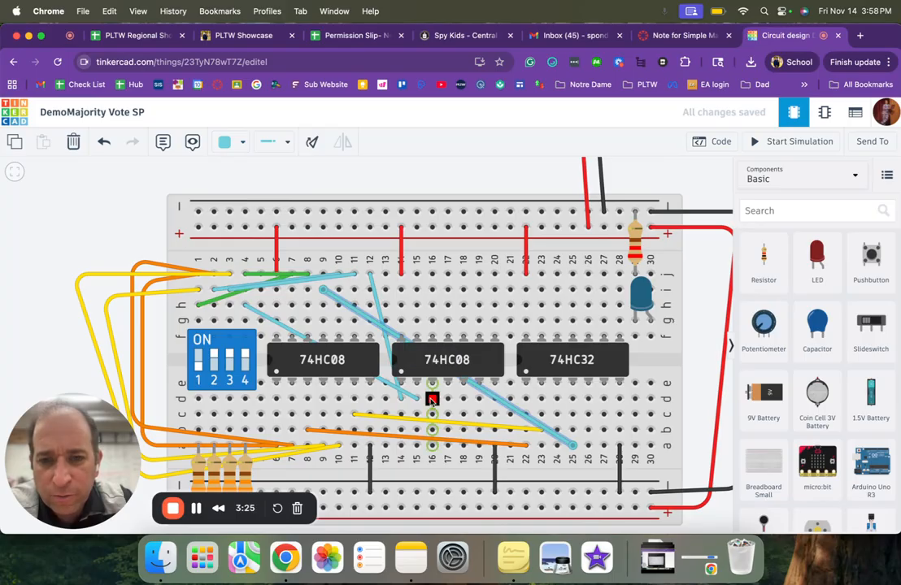
left_click(432, 448)
left_click(432, 449)
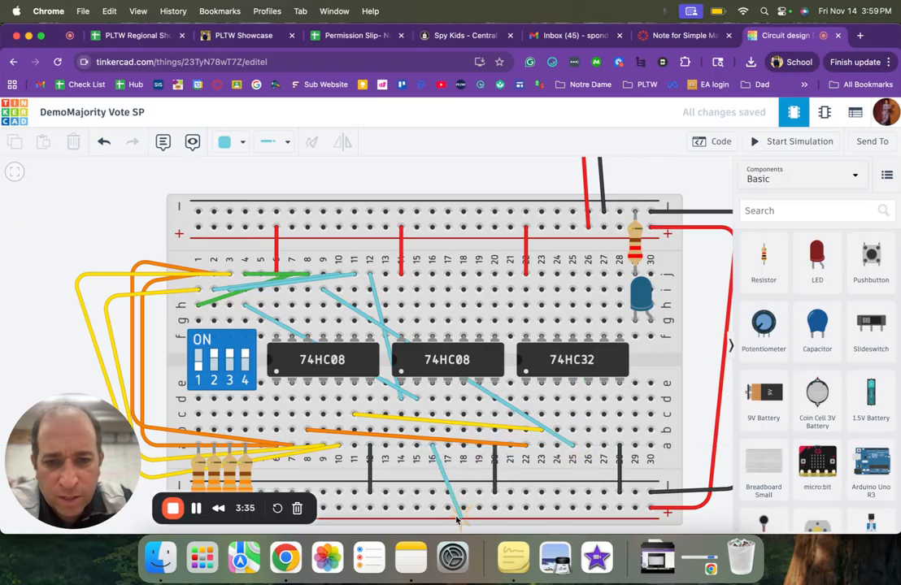
left_click(433, 475)
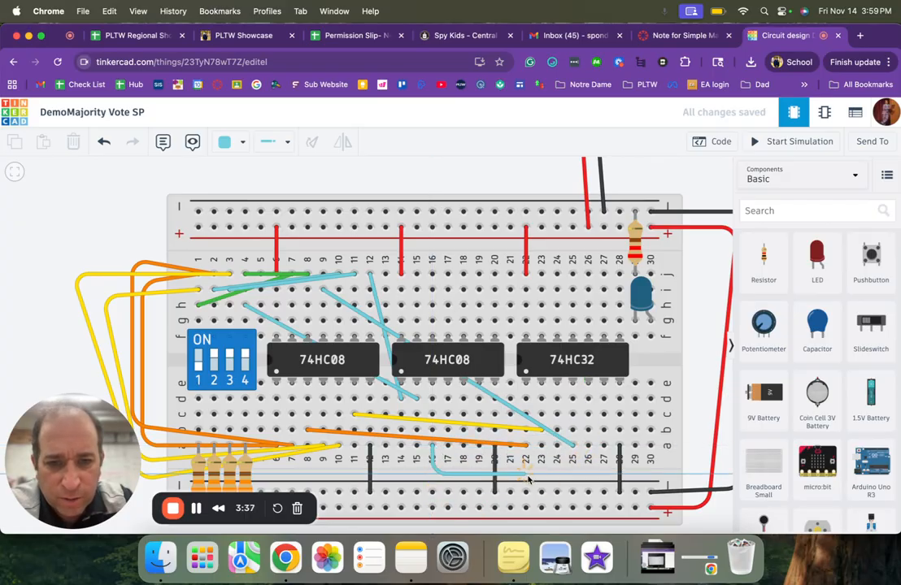
left_click(588, 475)
left_click(588, 445)
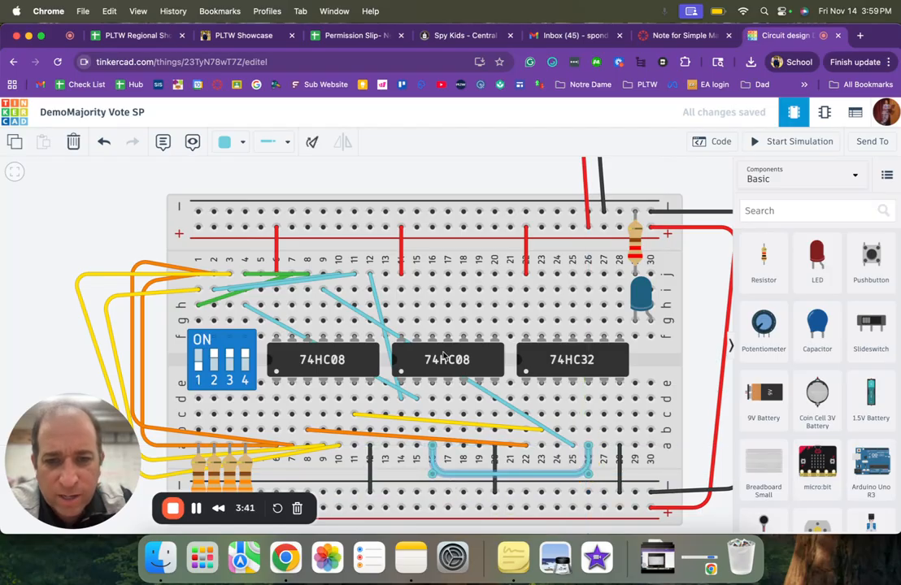
key("Escape")
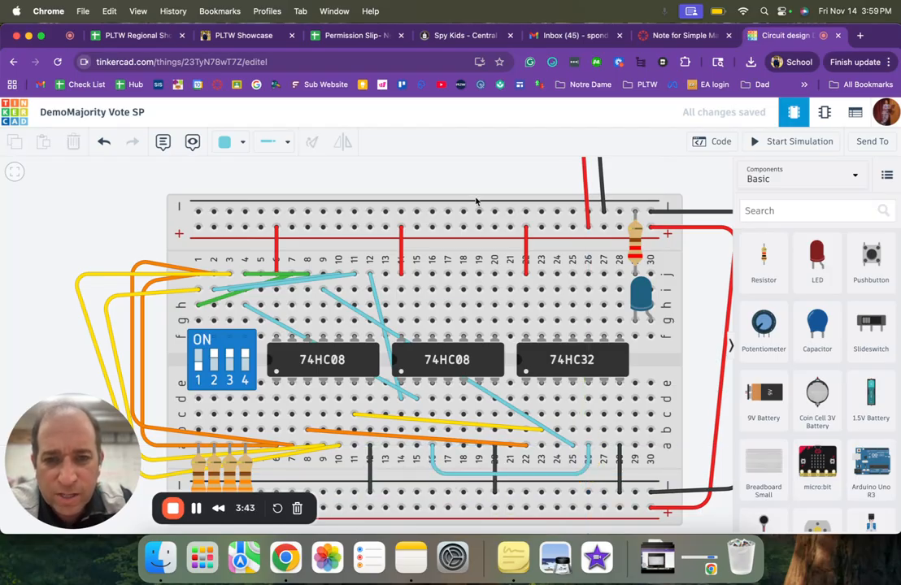
Recolor the wire running from i9 to a25 green
left_click(511, 410)
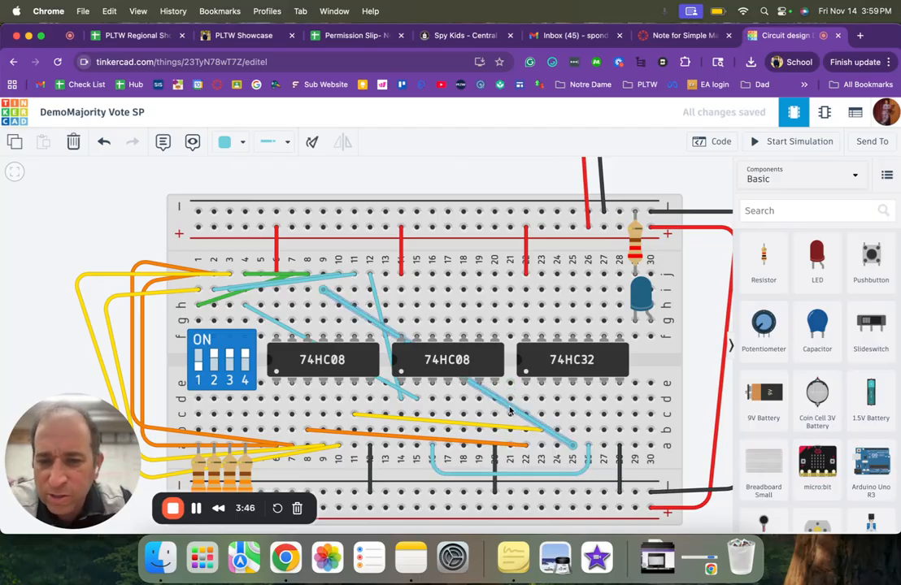
left_click(226, 142)
left_click(246, 266)
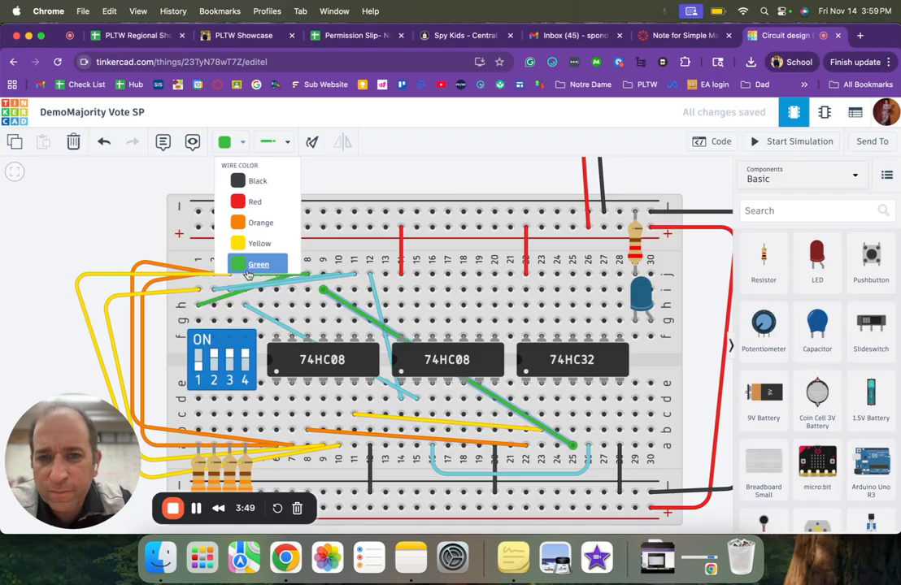
left_click(99, 195)
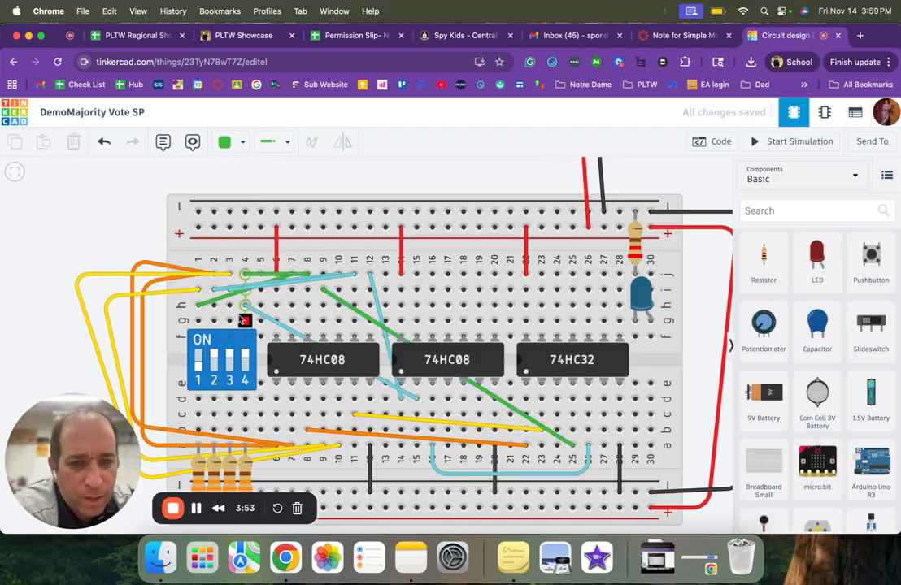
Review the OR gate connections in the simplified majority vote diagram and return to the breadboard circuit
left_click(689, 35)
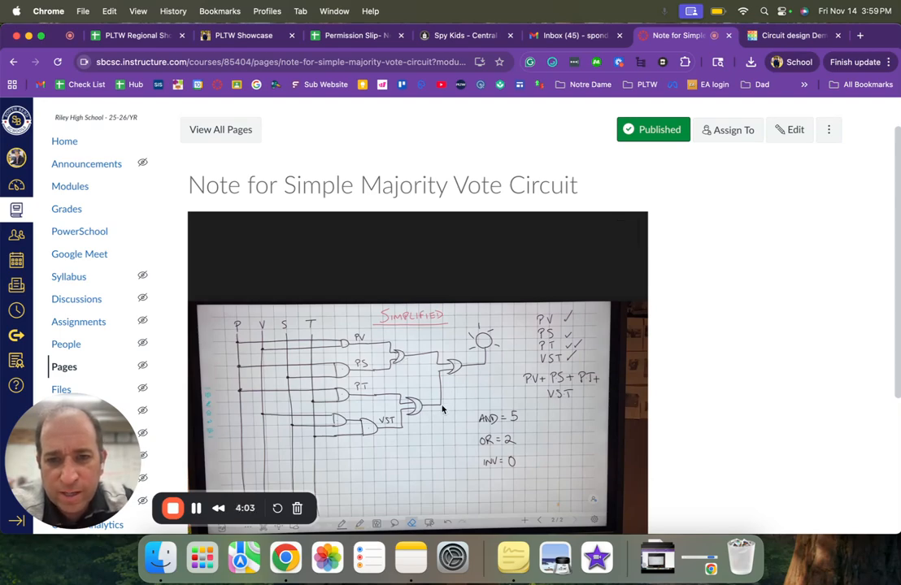
left_click(803, 37)
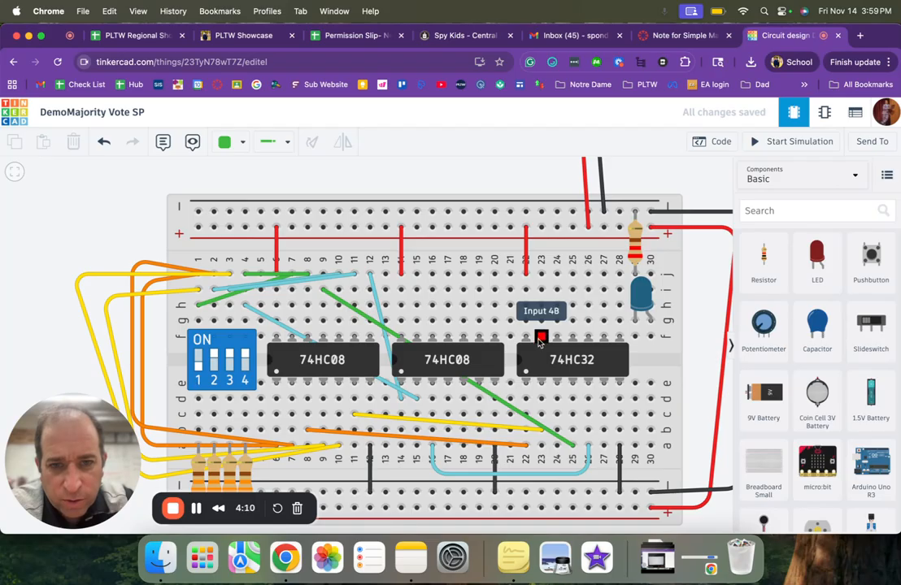
Set the wire color to blue and connect d24 to the 74HC32's Input 4B column at g23
left_click(232, 143)
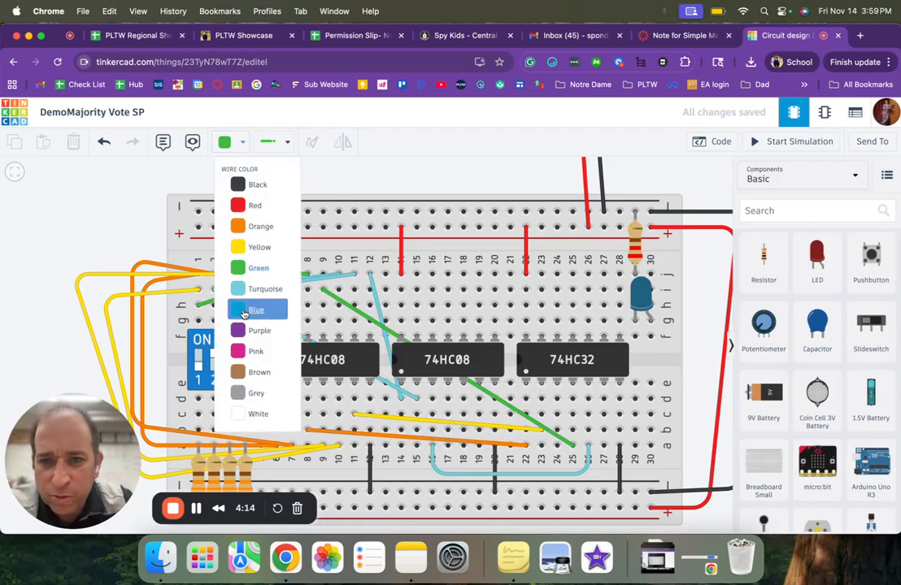
left_click(244, 310)
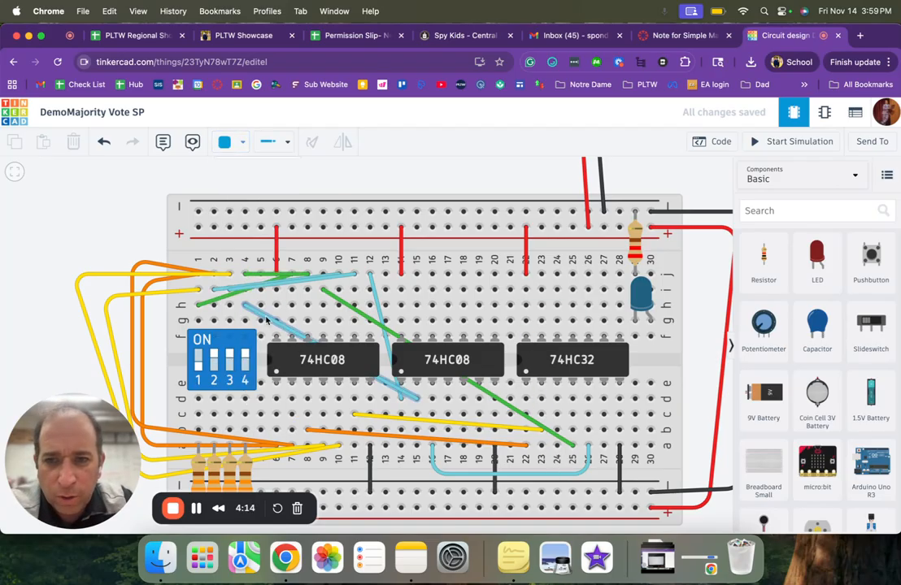
left_click(557, 399)
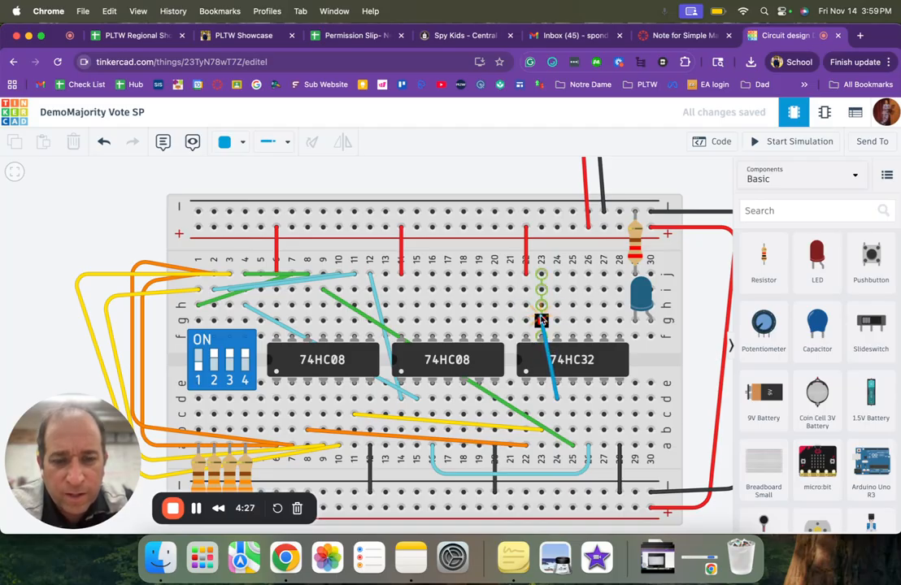
left_click(541, 320)
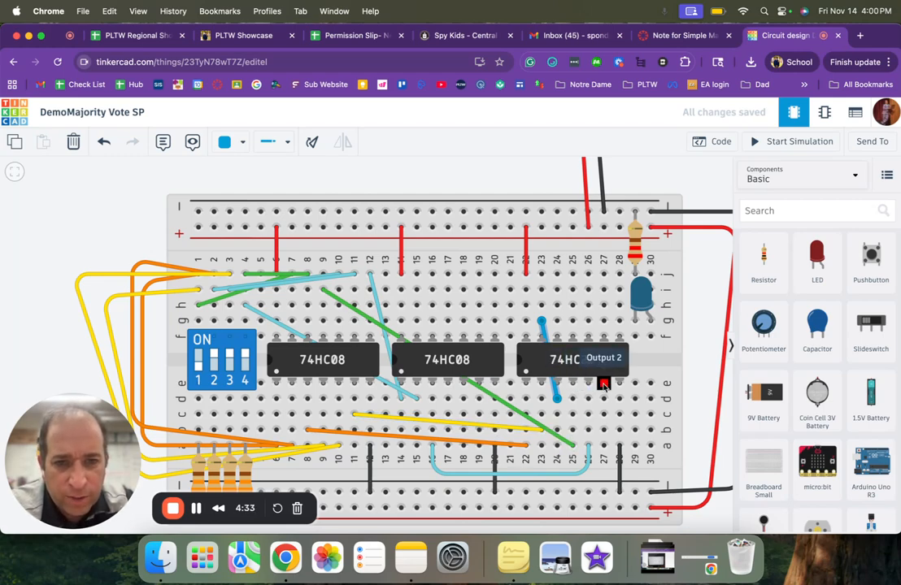
Wire the 74HC32's Output 2 at d27 to g24, and connect g25 to the LED's column at f30
left_click(604, 385)
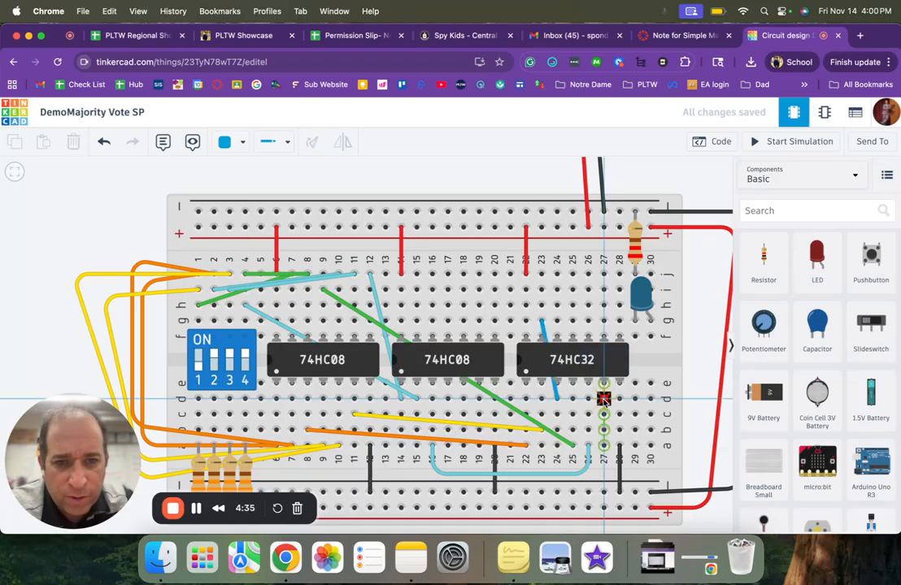
left_click(556, 336)
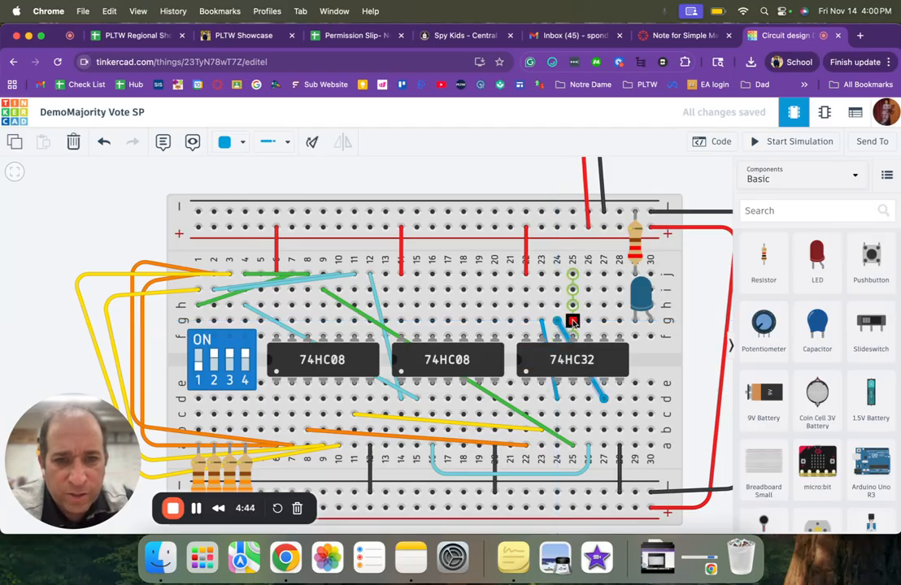
left_click(573, 321)
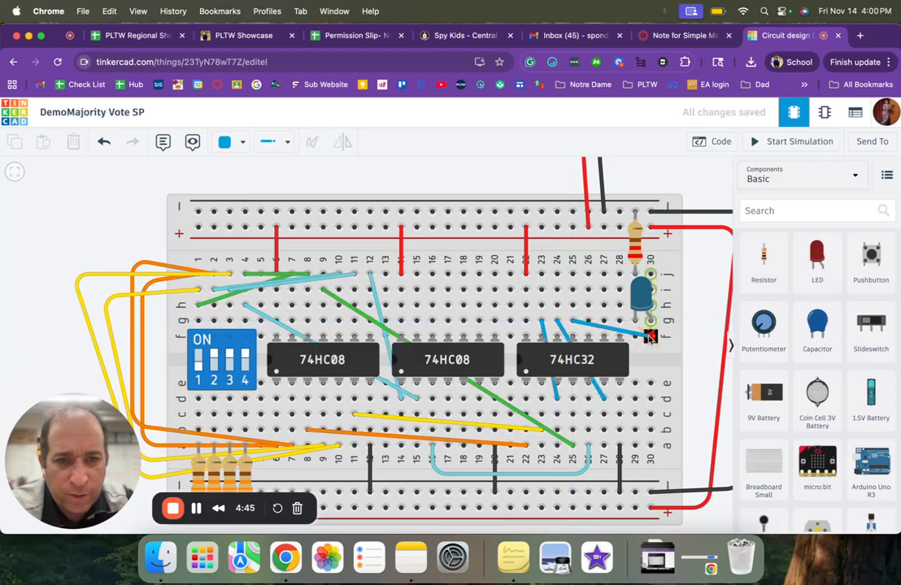
left_click(651, 336)
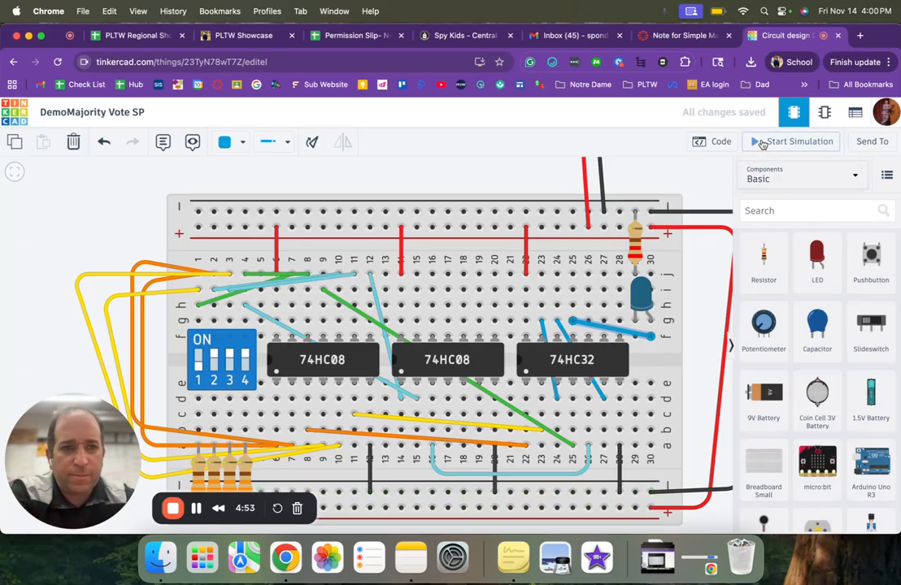
Start the simulation and test the LED with different DIP switch combinations, ending with switches 2, 3 and 4 on
left_click(805, 141)
left_click(218, 352)
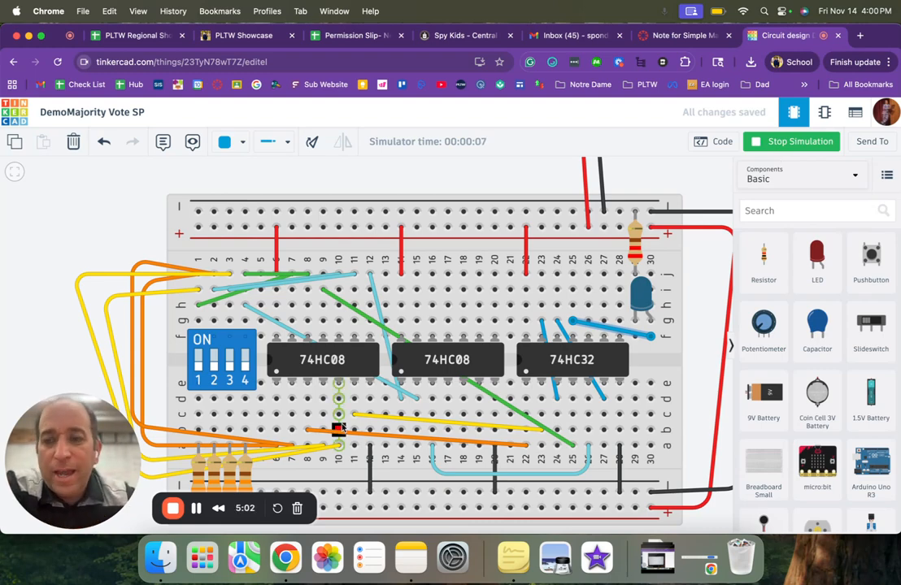
left_click(204, 370)
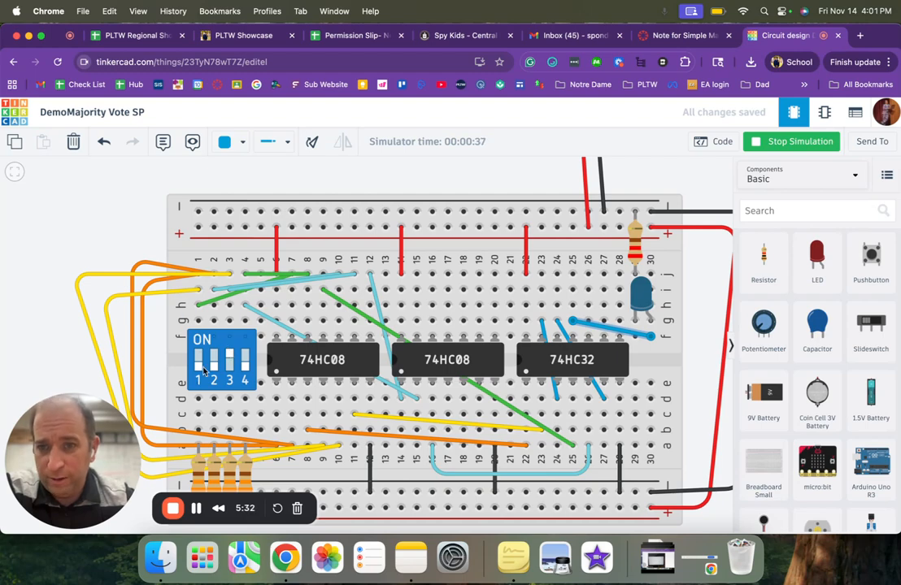
left_click(242, 364)
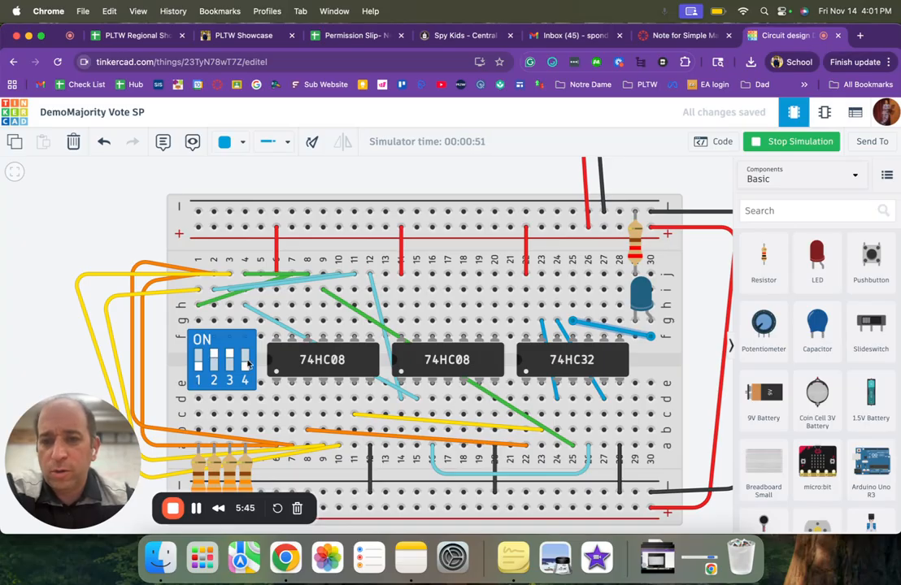
left_click(246, 366)
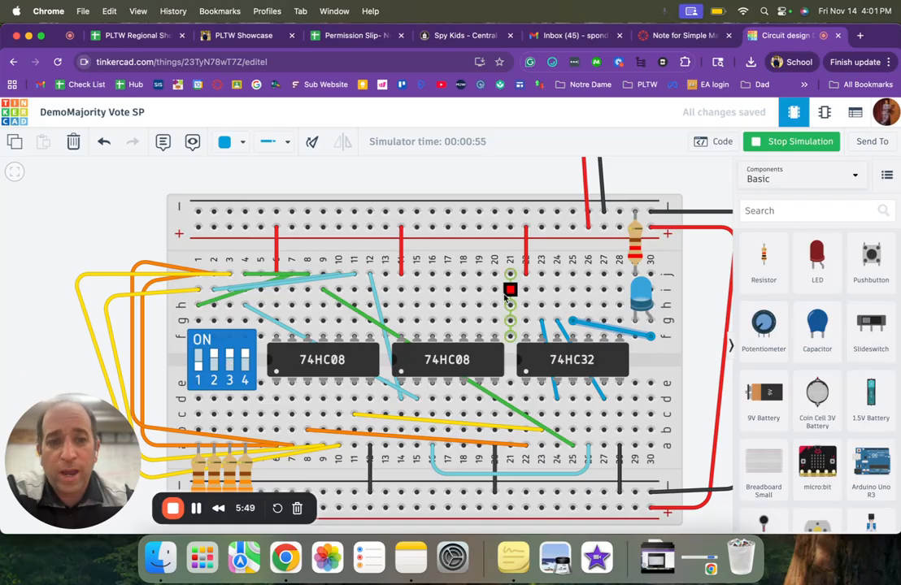
Test further DIP switch combinations with switch 1 on, turn all four switches off, and stop the simulation
left_click(216, 357)
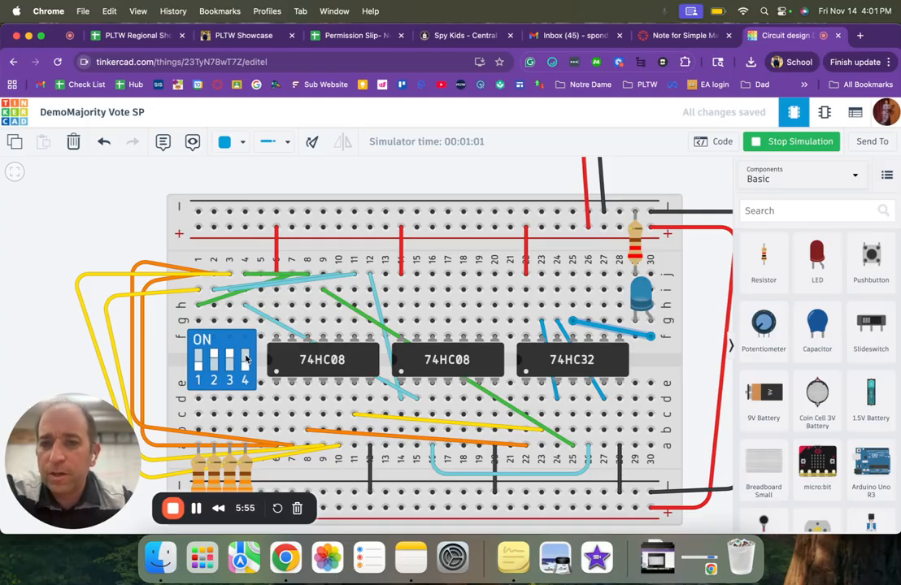
left_click(229, 355)
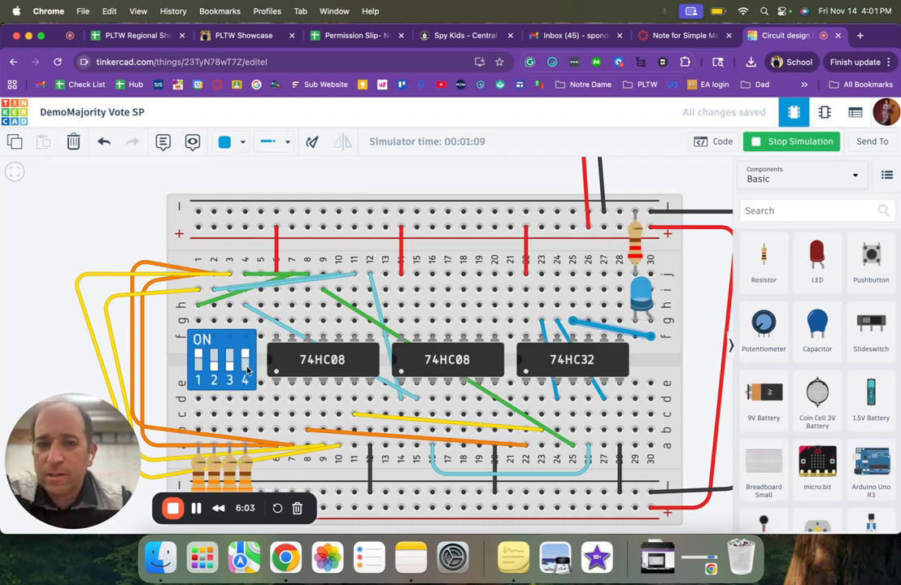
left_click(229, 358)
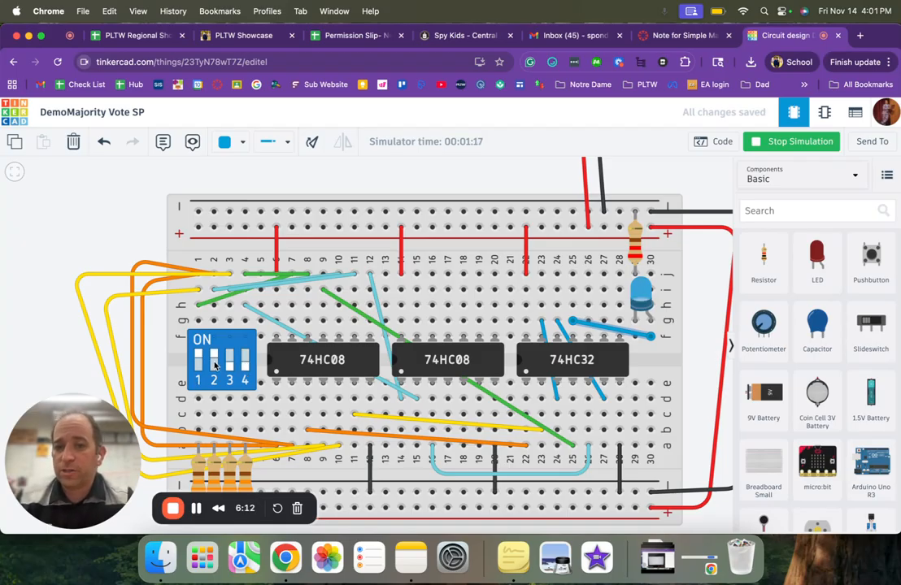
left_click(245, 359)
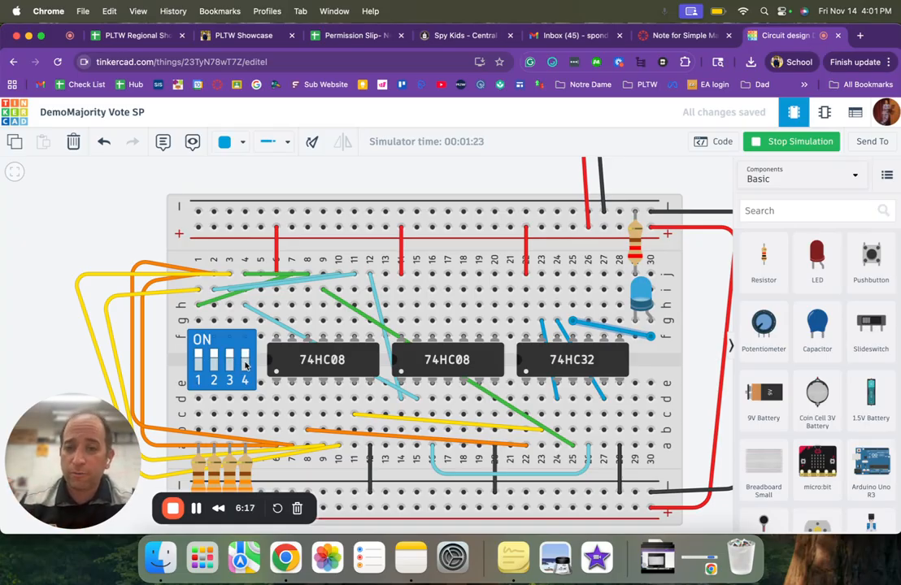
left_click(198, 365)
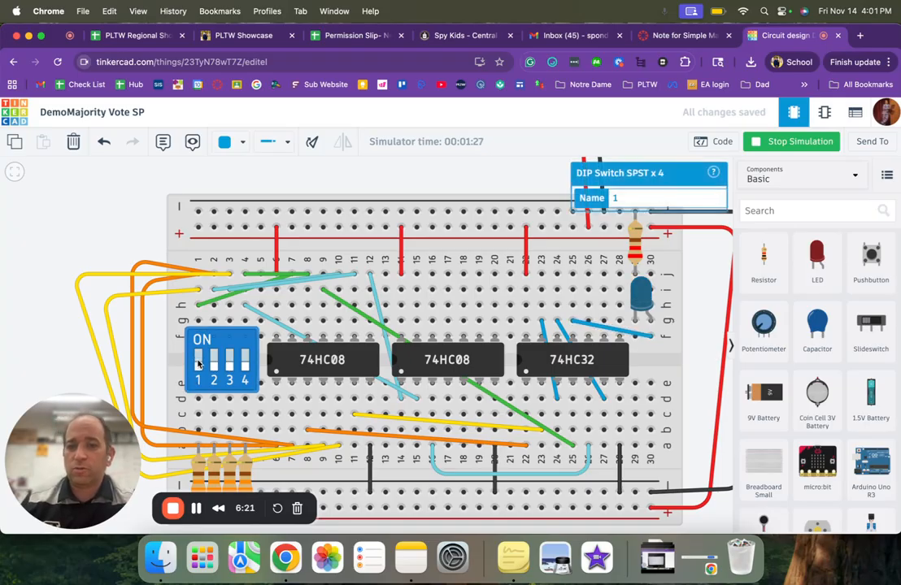
left_click(758, 143)
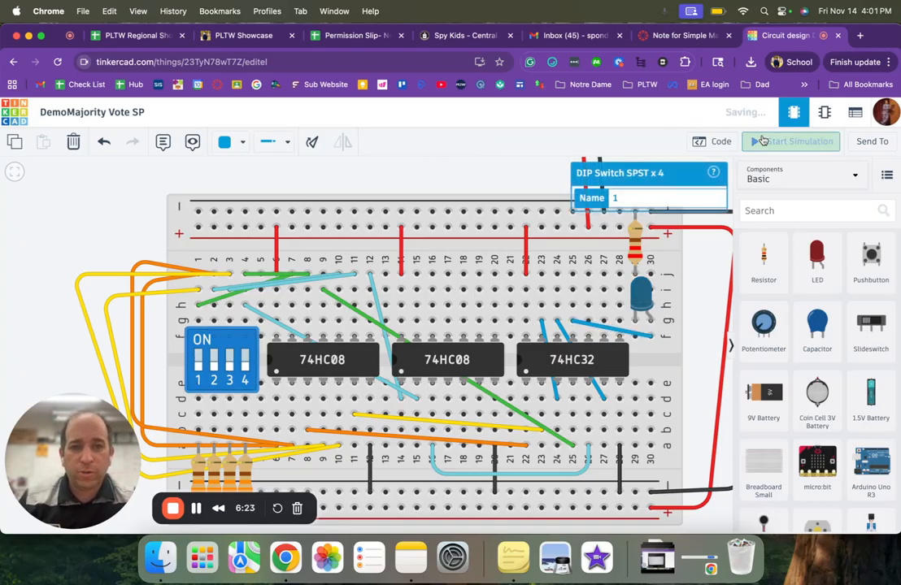
left_click(490, 182)
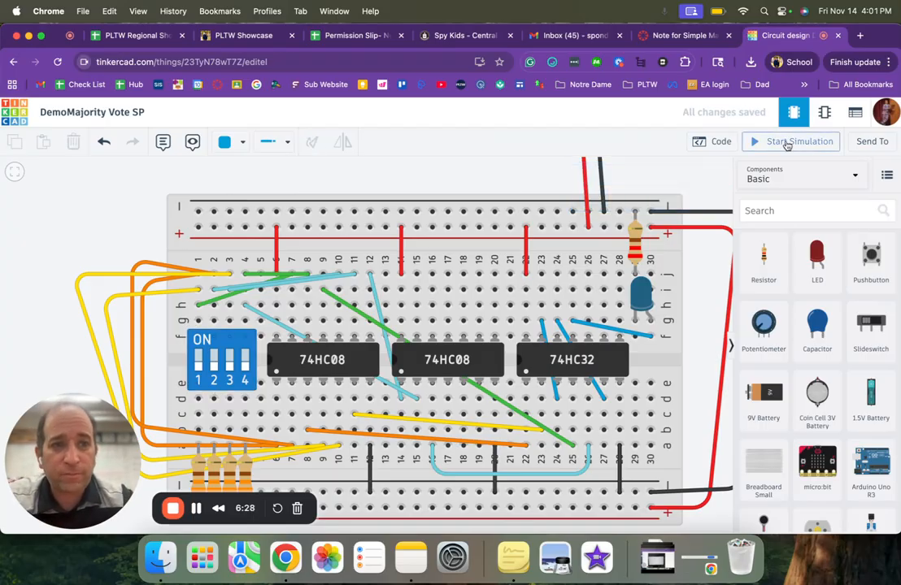
Open the design's sharing options and copy the collaboration link for inviting people
left_click(872, 142)
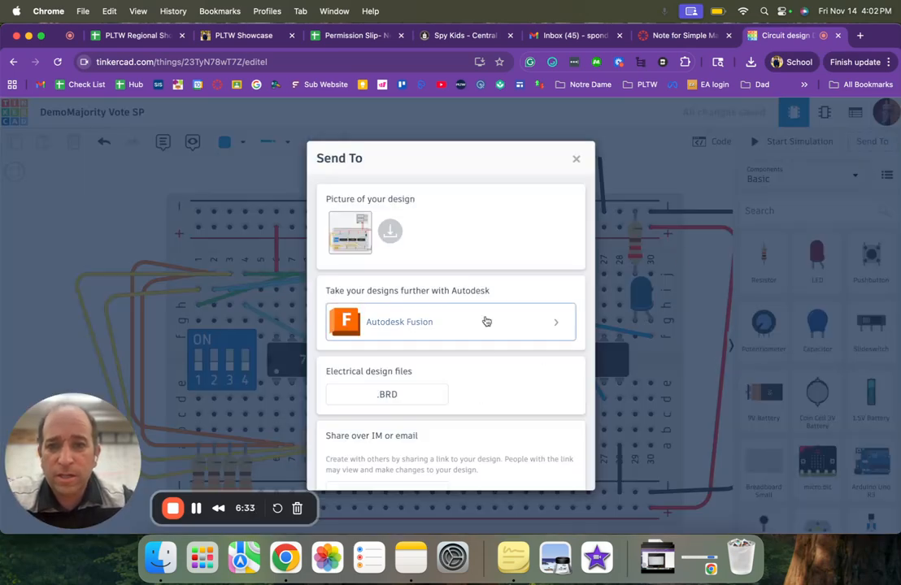
scroll(484, 320, "down", 2)
scroll(485, 319, "up", 2)
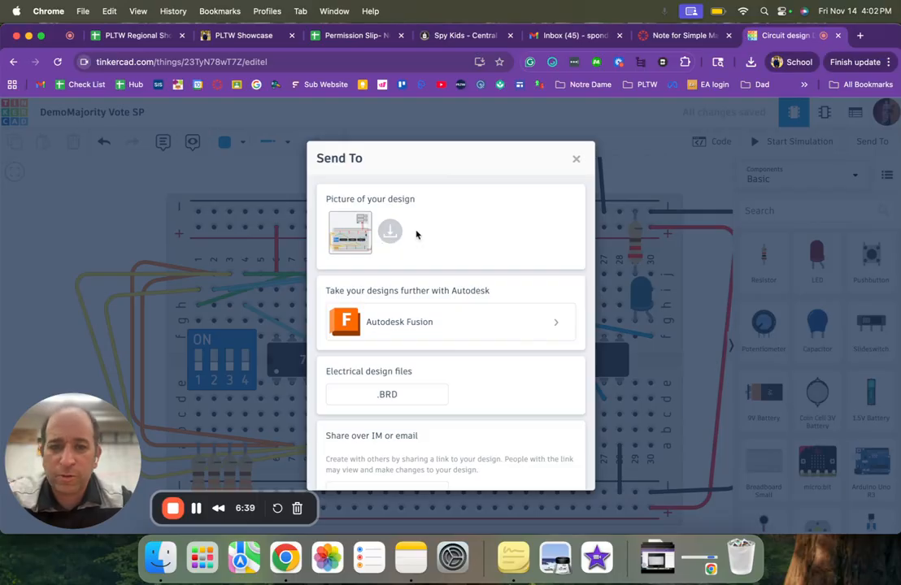
scroll(446, 252, "down", 2)
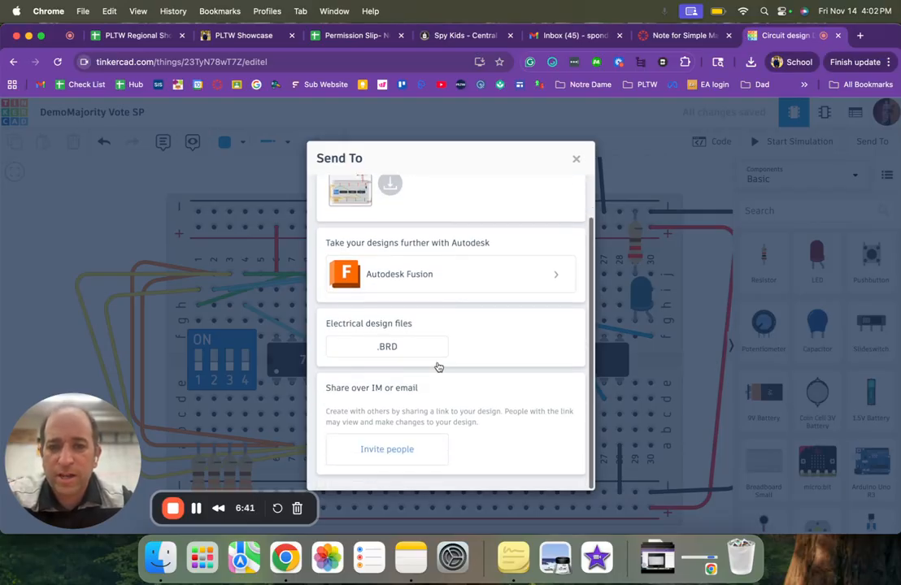
left_click(383, 451)
left_click(555, 326)
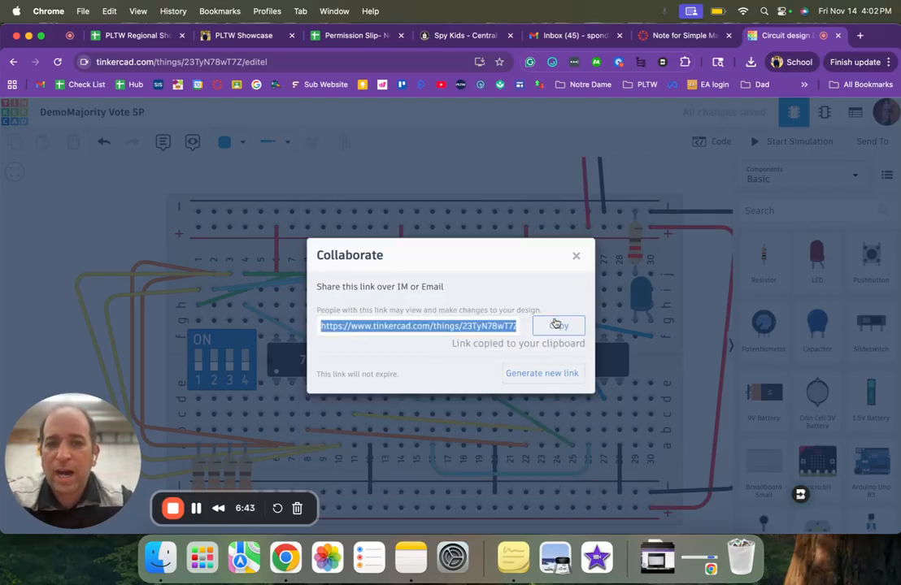